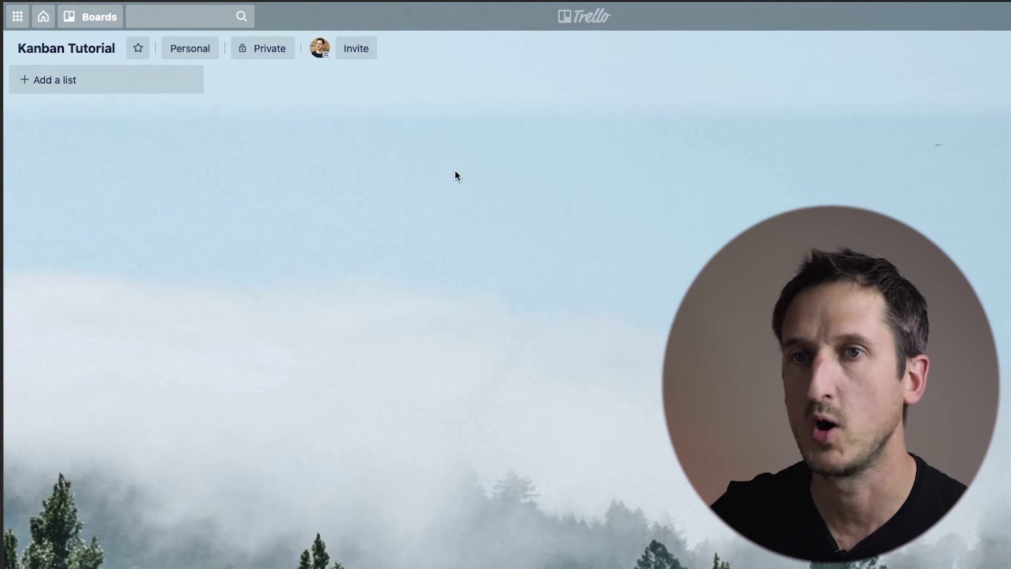
Create the lists Backlog, Next, In Progress and Complete on the board, in that order
left_click(158, 81)
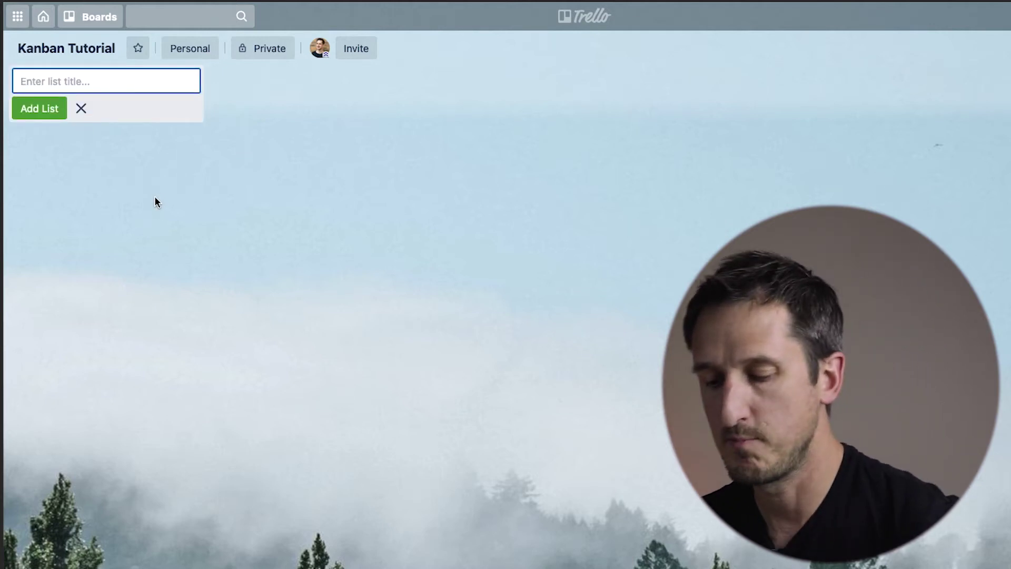
type("Backlog")
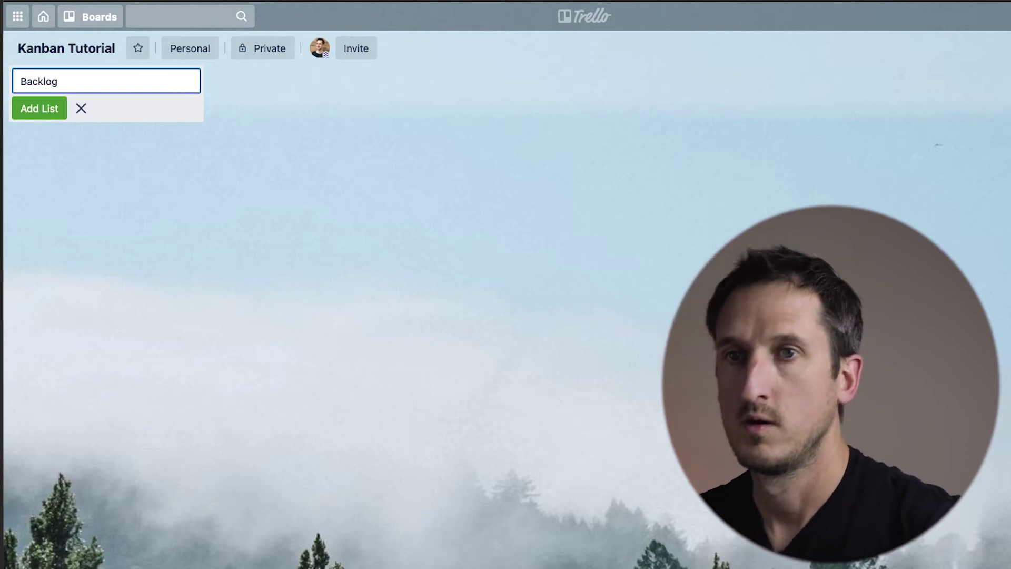
key("Return")
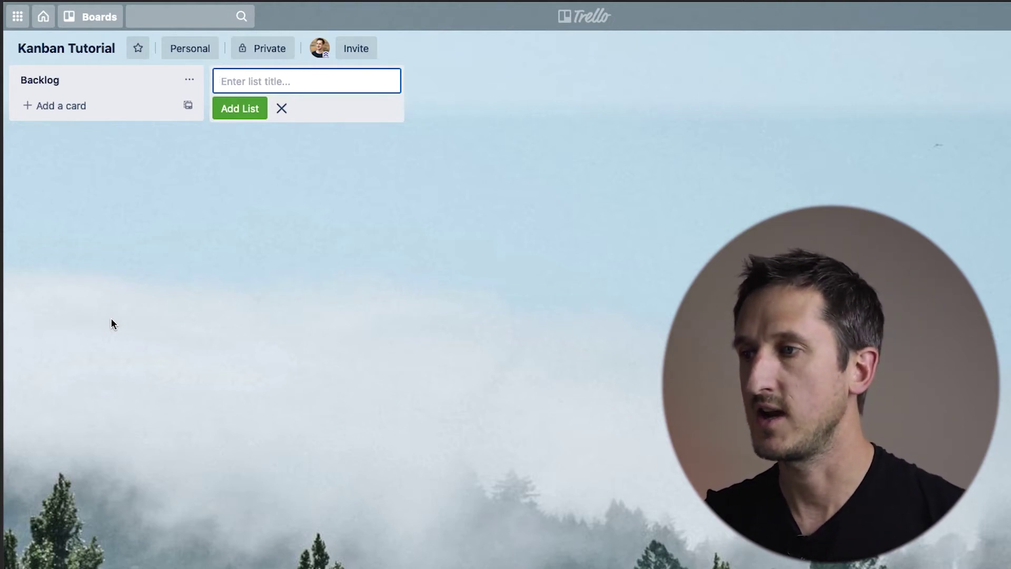
type("Next")
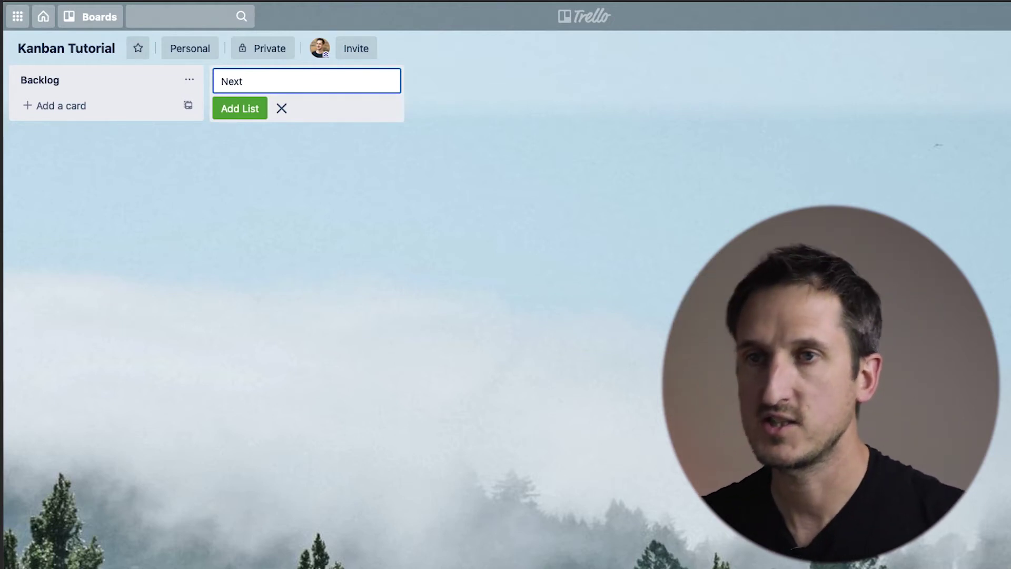
key("Return")
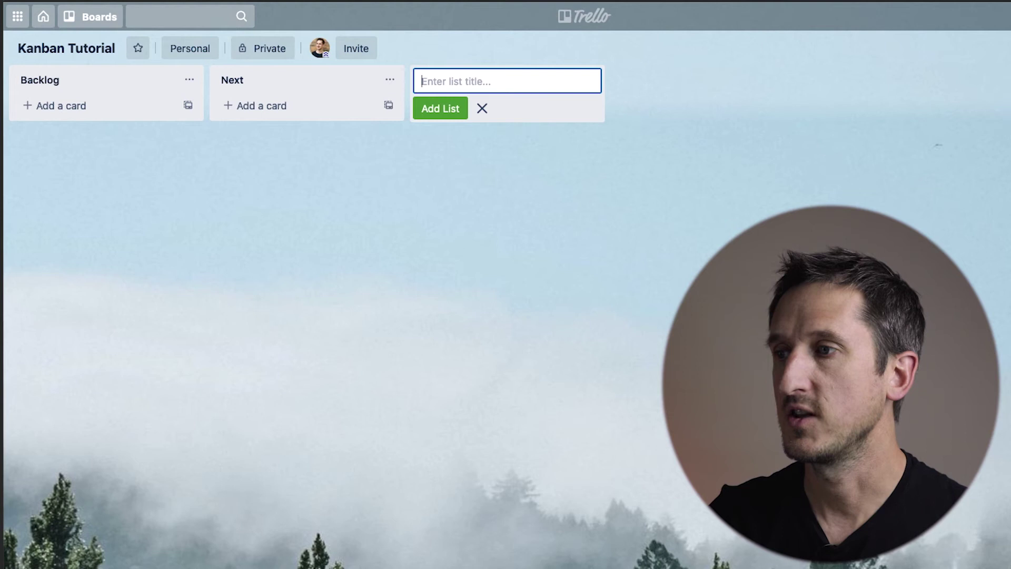
type("In P")
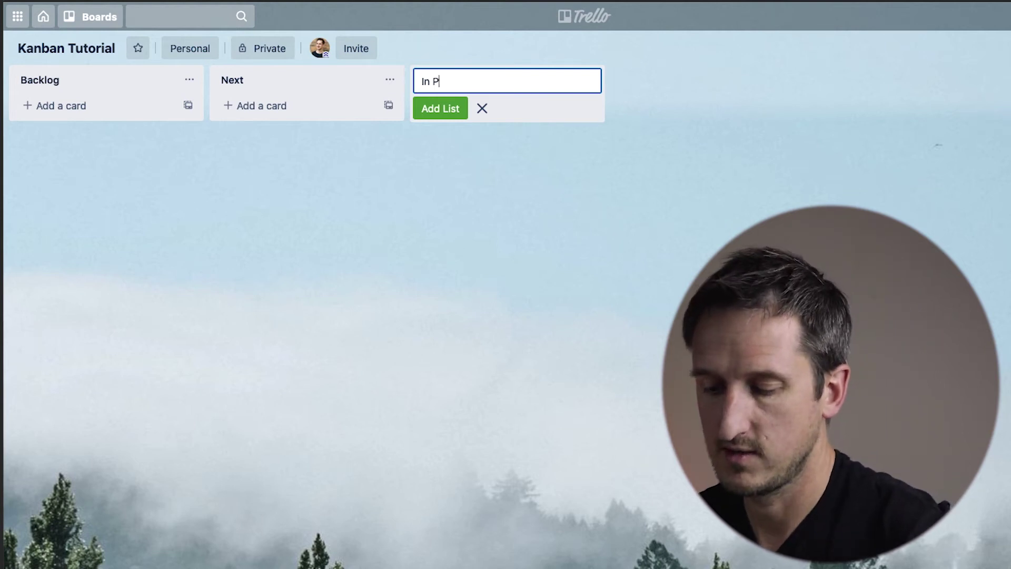
type("rogres")
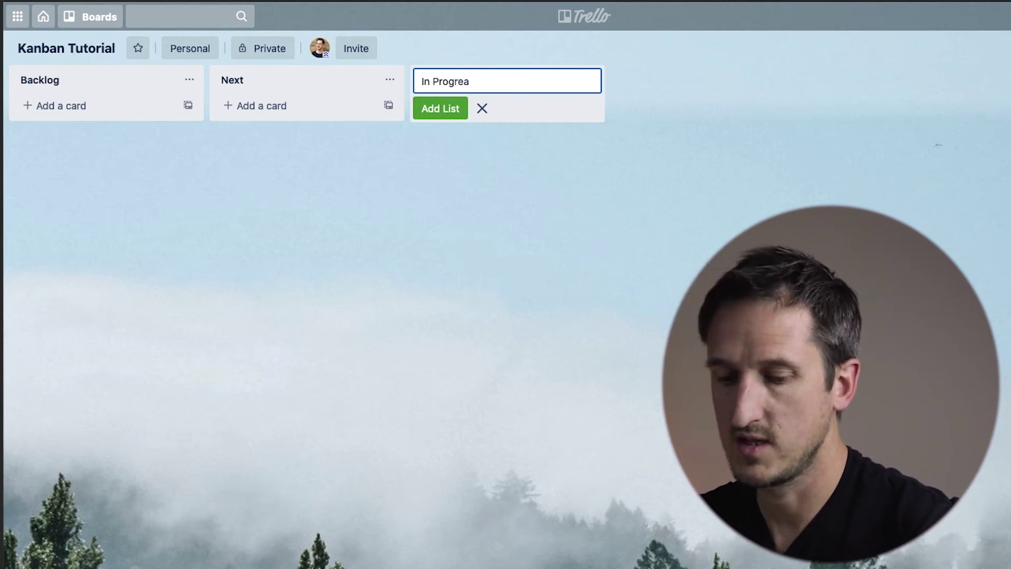
type("s")
key("Return")
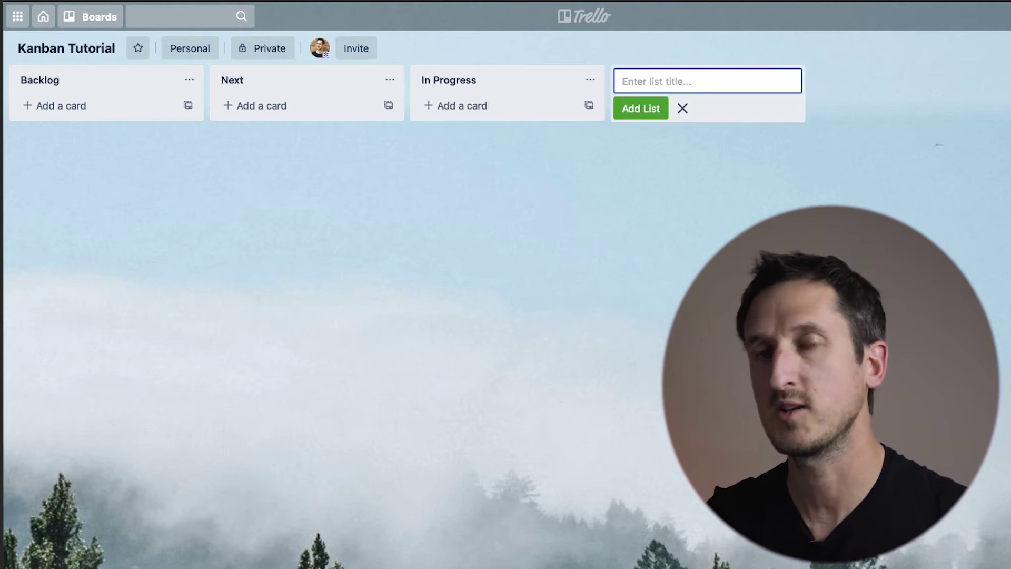
type("Co")
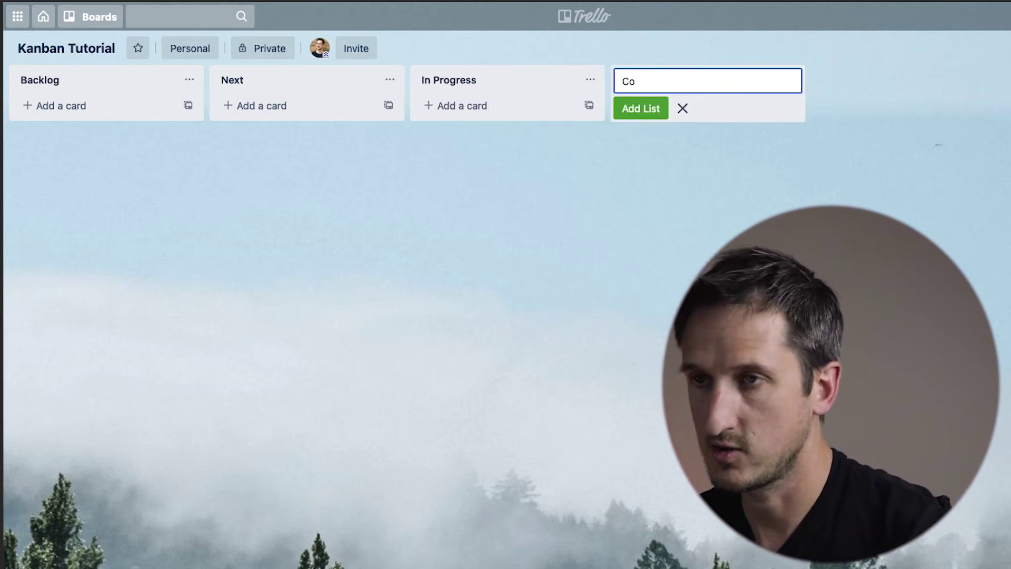
type("mplete")
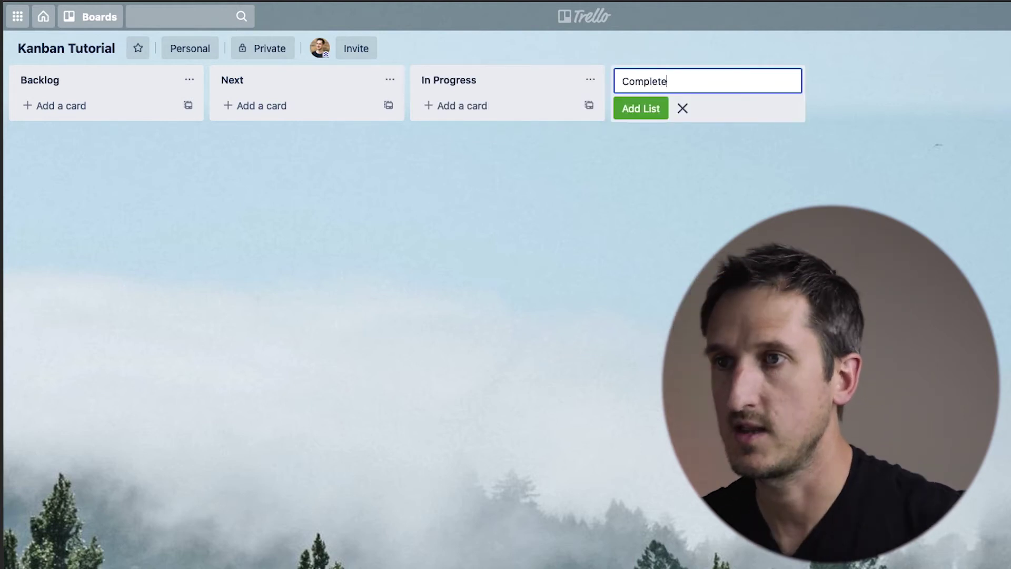
key("Return")
left_click(524, 417)
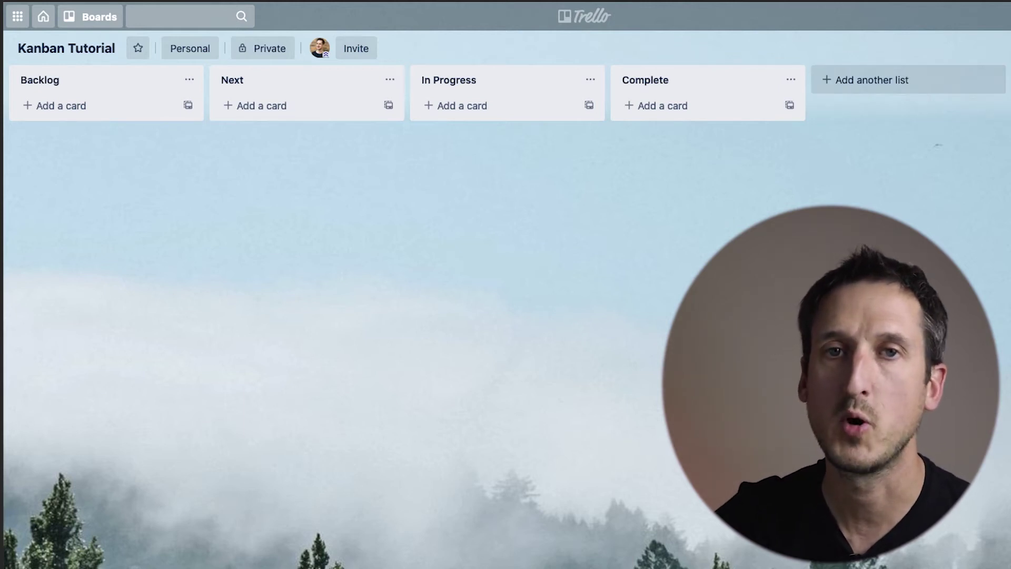
Add Backlog cards Install Wordpress, Add Theme, Install Plugins, Add contact form, CSS Styling and Colour Palette
left_click(135, 112)
type("Install Wordpress")
key("Return")
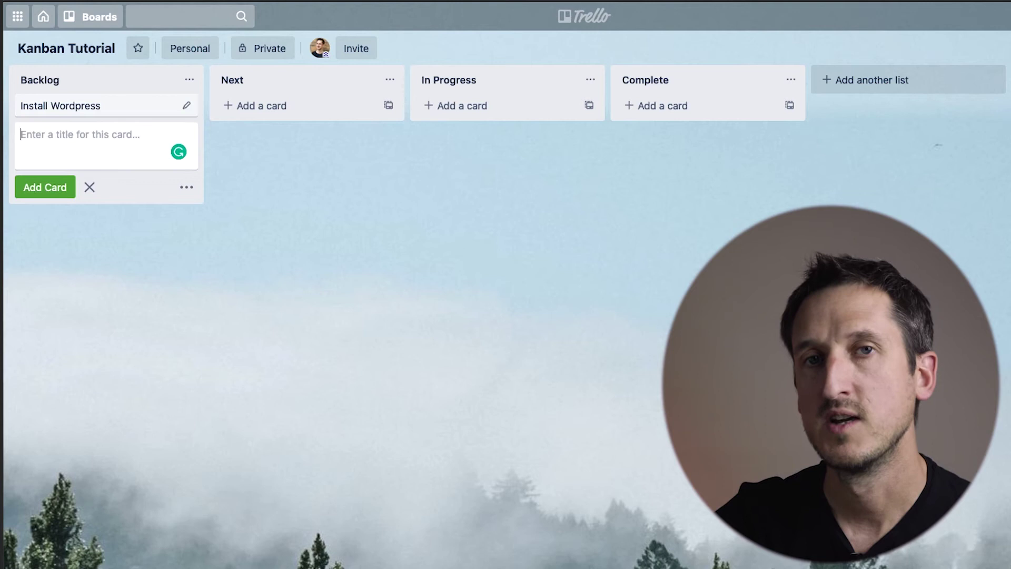
type("Add Theme")
key("Return")
type("Install Plugi")
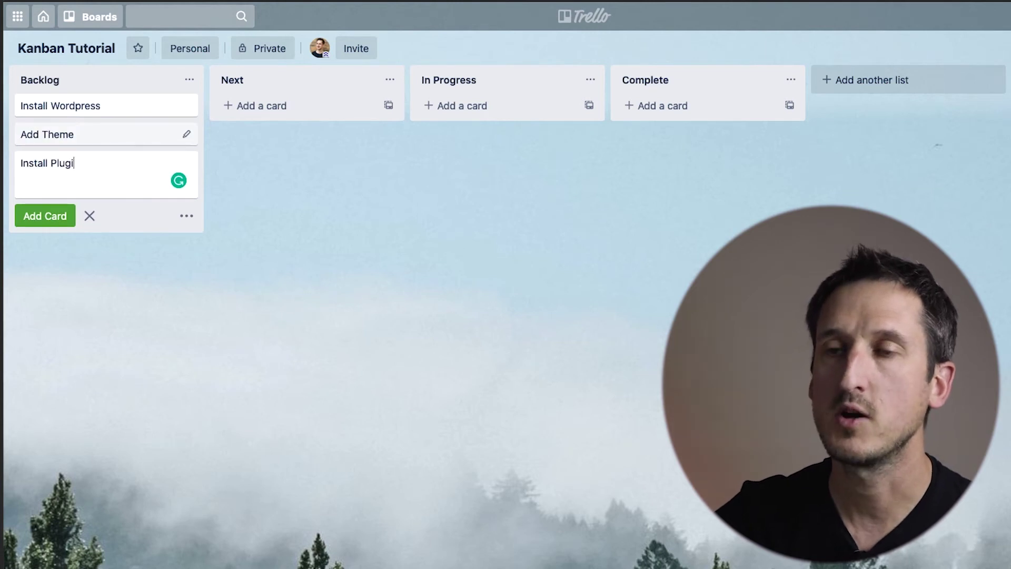
type("ns")
key("Return")
type("Add contact form")
key("Return")
type("CSS Styli")
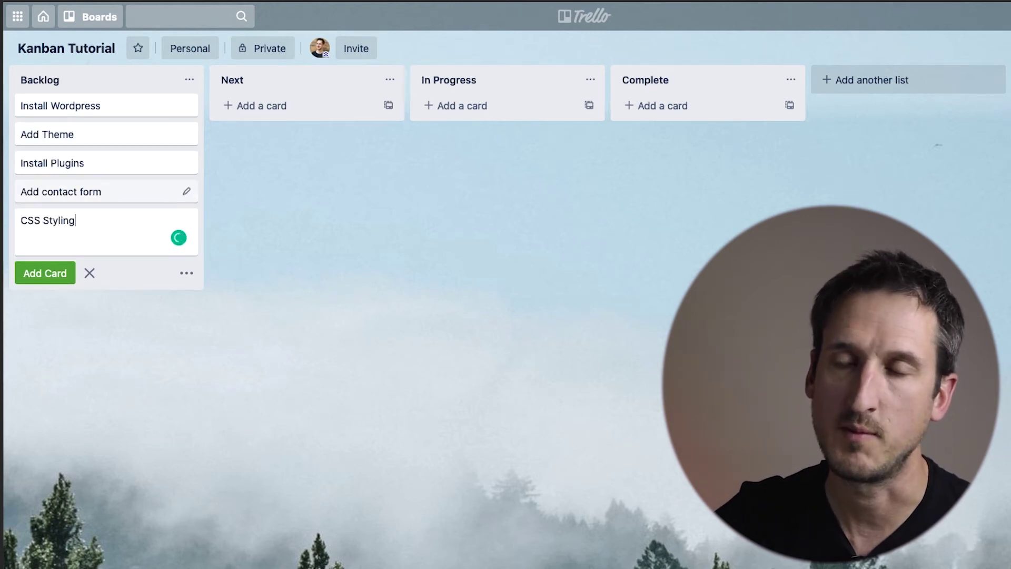
type("ng")
key("Return")
type("Colour Palette")
key("Return")
Add Backlog cards Content, Images seletions, Pages, Testing, Links and SEO
type("Content")
key("Return")
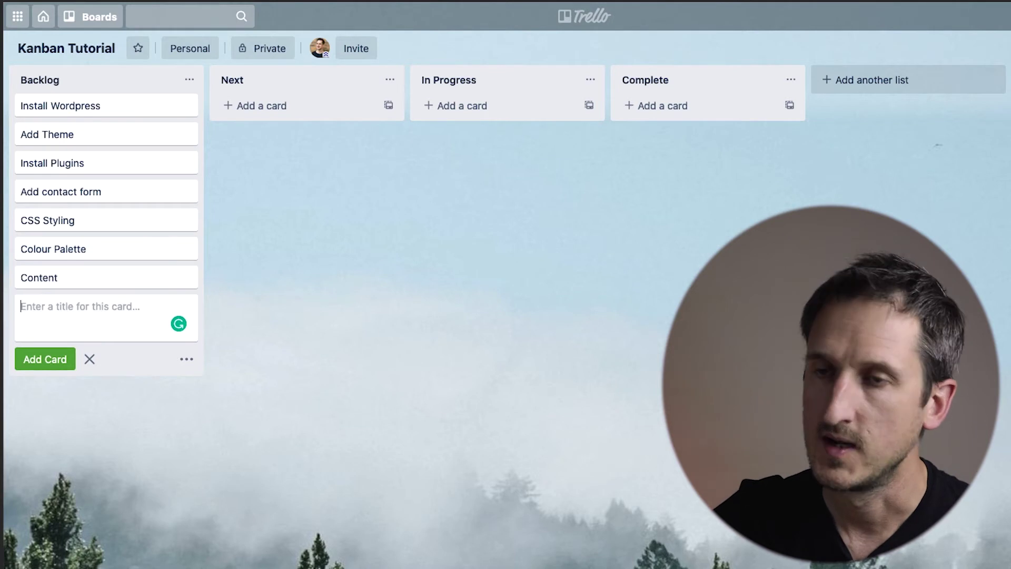
type("Images seletions")
key("Return")
type("Pages")
key("Return")
type("Testing")
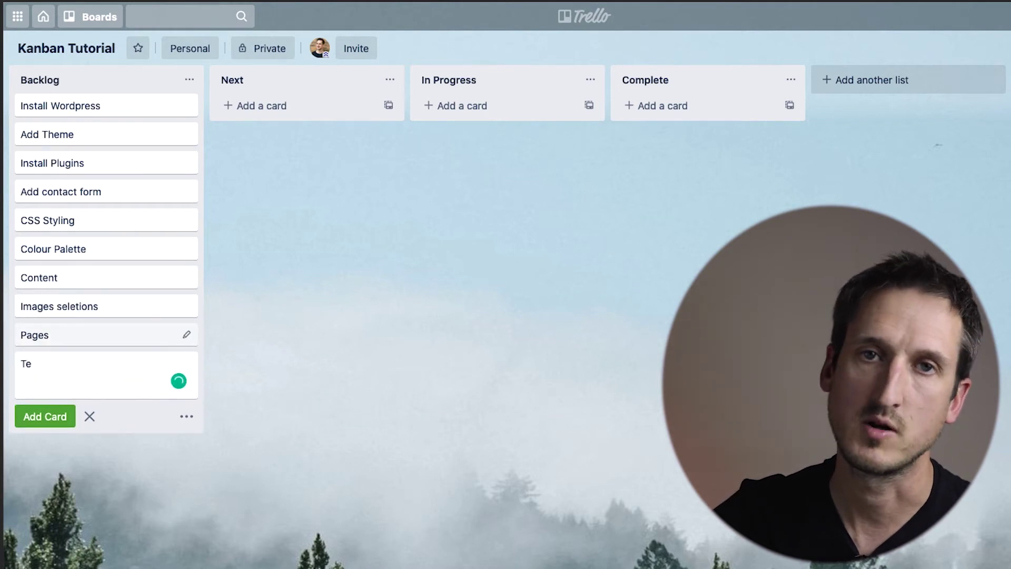
key("Return")
type("Links")
key("Return")
type("SEO")
key("Return")
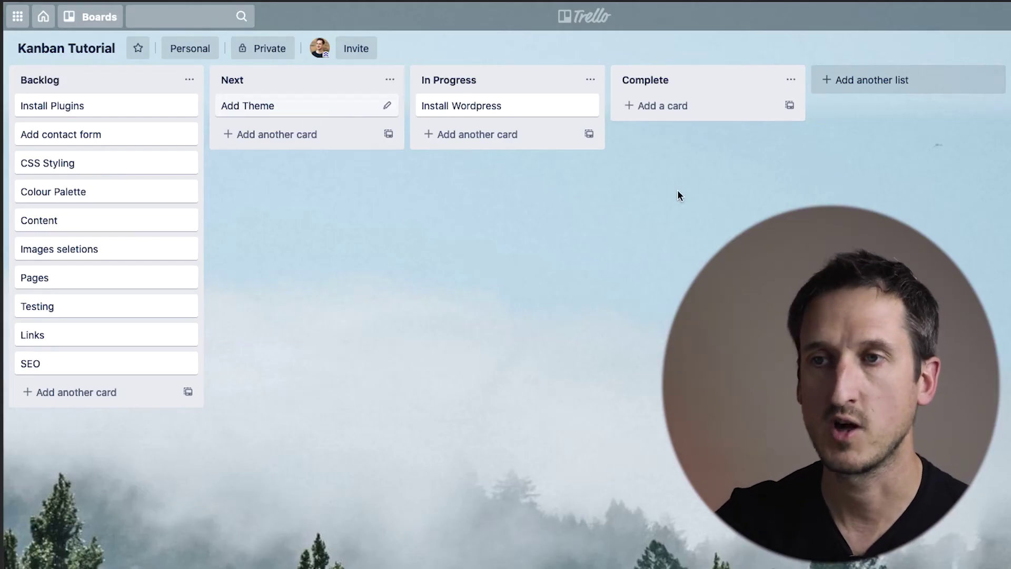
Move Install Wordpress, Add Theme and Install Plugins into Complete, and advance Add contact form from Backlog
left_click_drag(539, 112, 747, 106)
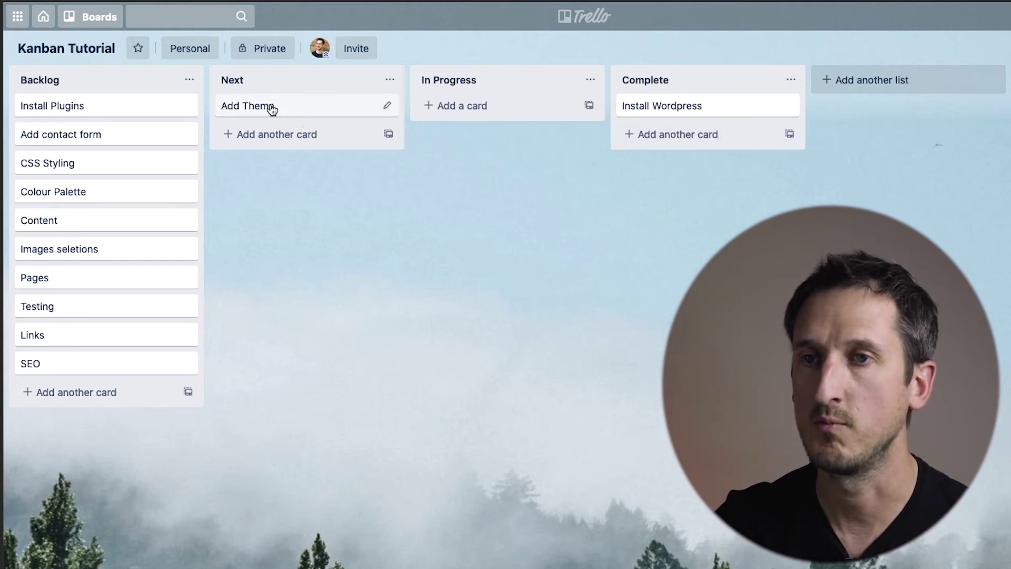
left_click_drag(277, 105, 492, 102)
left_click_drag(190, 105, 292, 113)
left_click_drag(480, 116, 679, 135)
left_click_drag(310, 108, 490, 112)
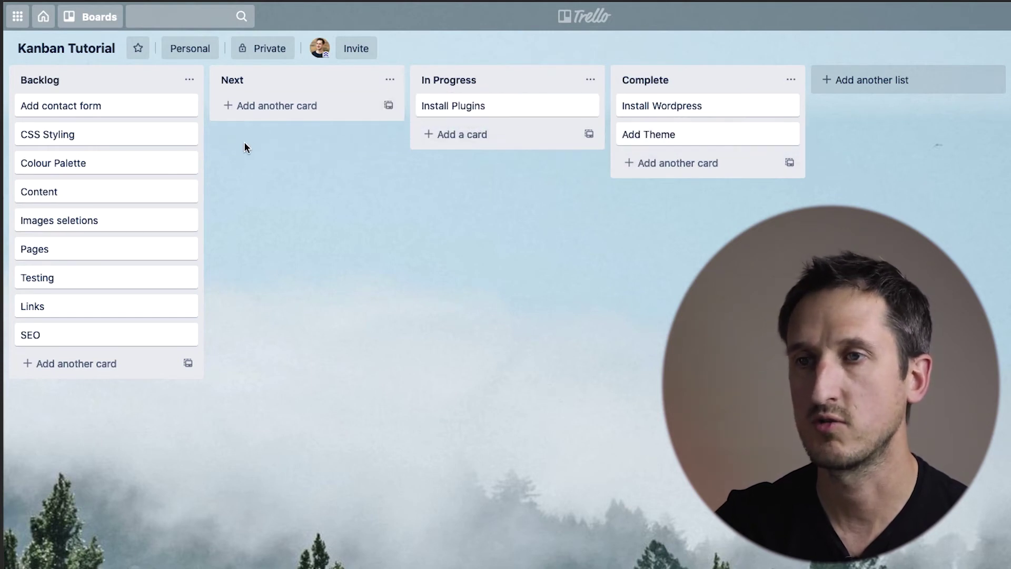
left_click_drag(99, 111, 321, 108)
left_click_drag(517, 111, 718, 165)
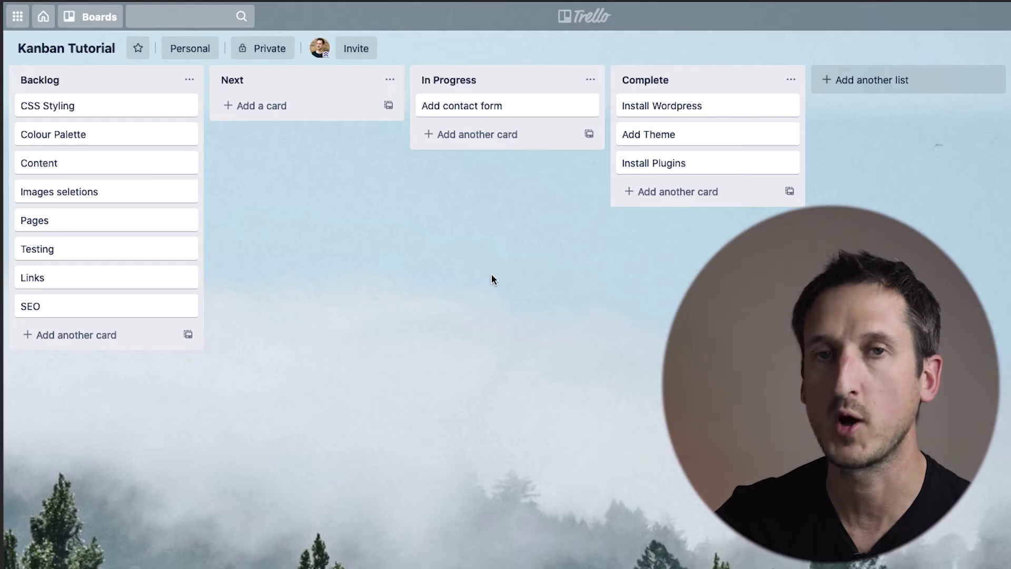
Add the board to a newly created Small Business team named 'Web Project', then close the invite dialog
left_click(359, 49)
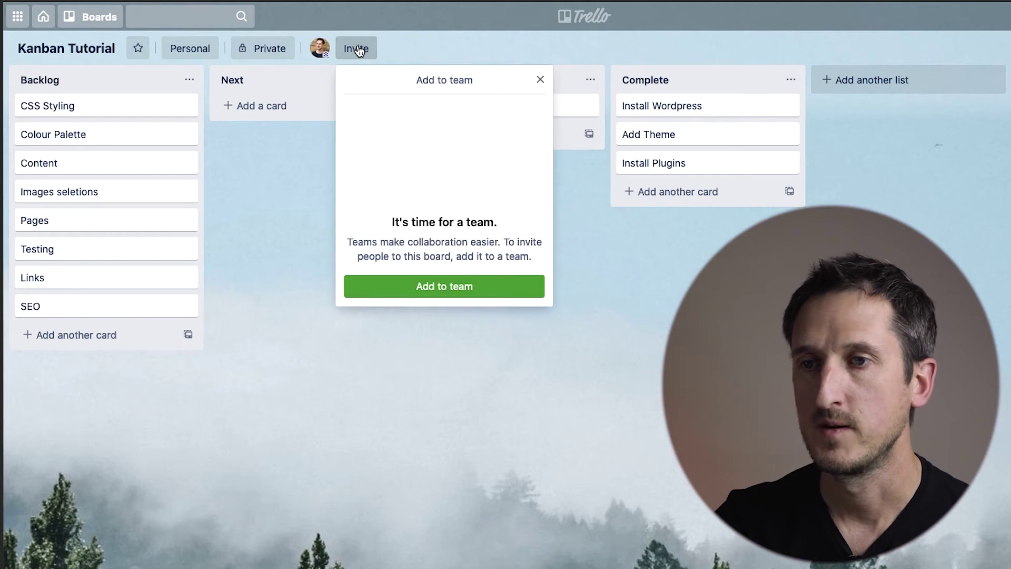
left_click(445, 295)
left_click(466, 140)
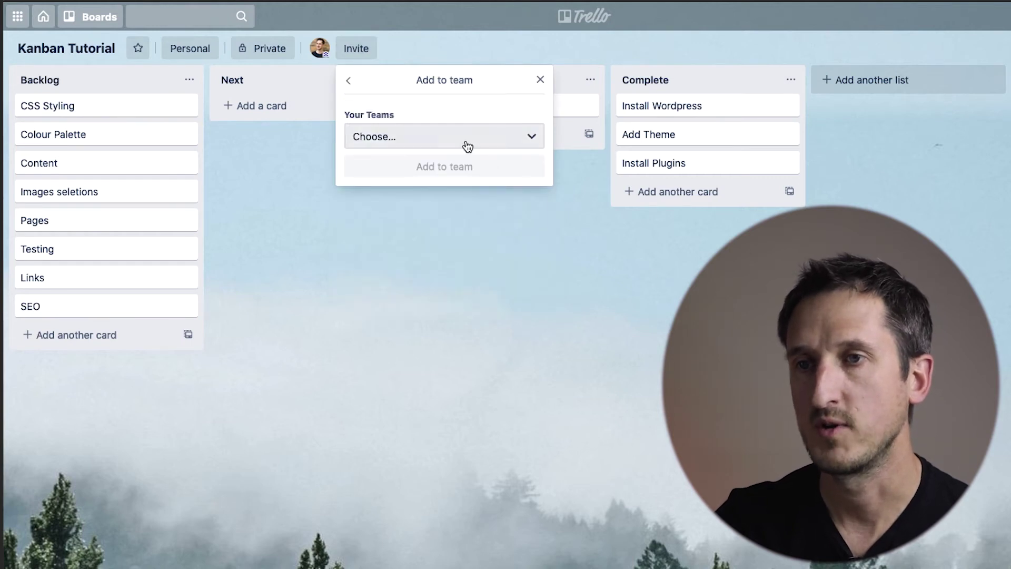
left_click(418, 216)
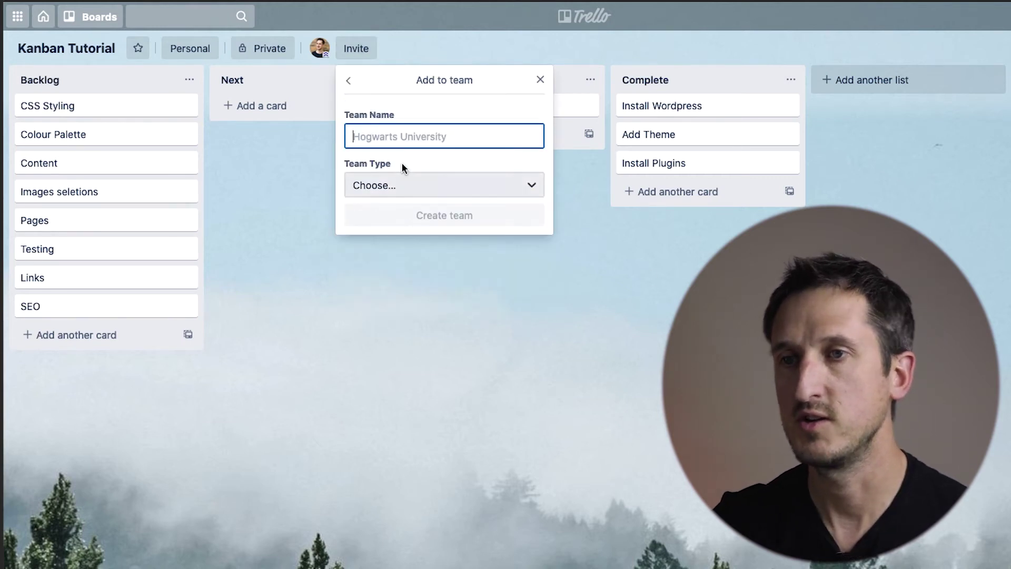
type("We")
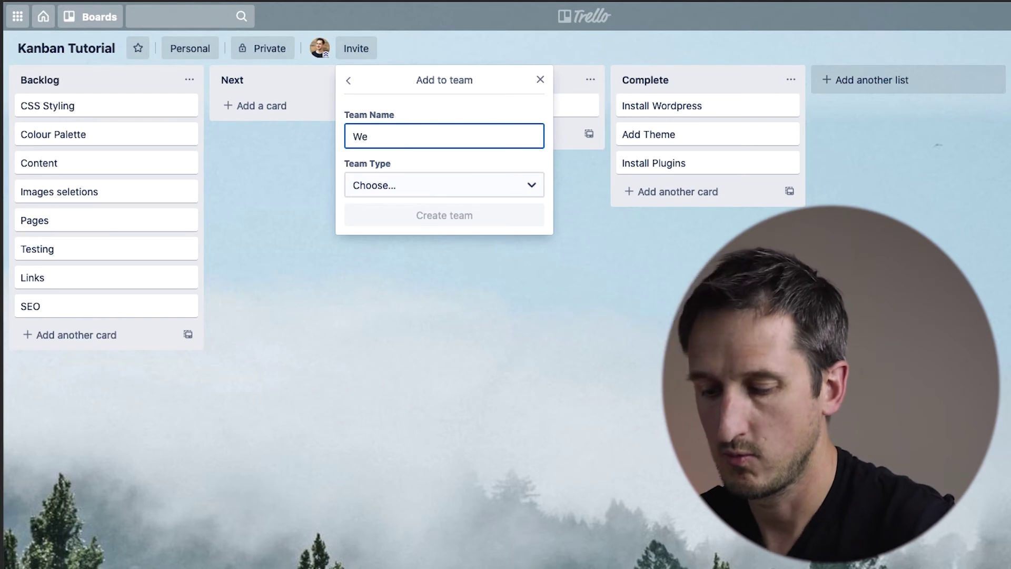
type("b Project")
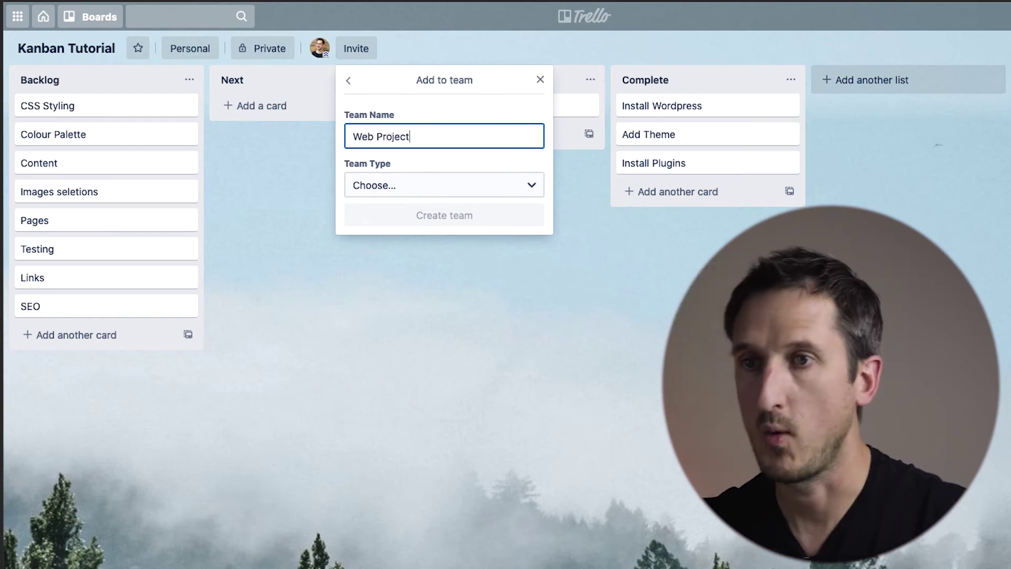
left_click(409, 186)
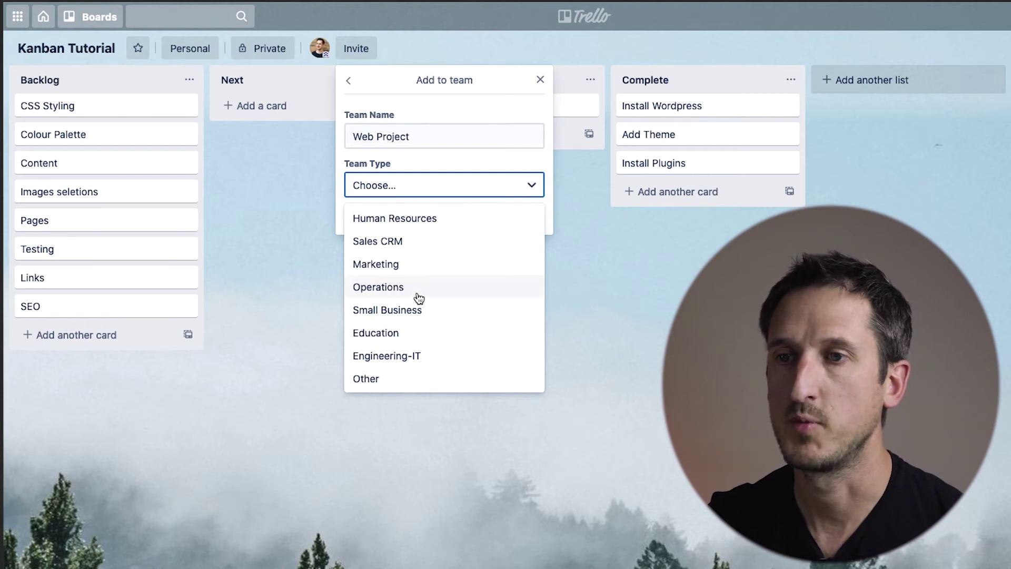
left_click(414, 312)
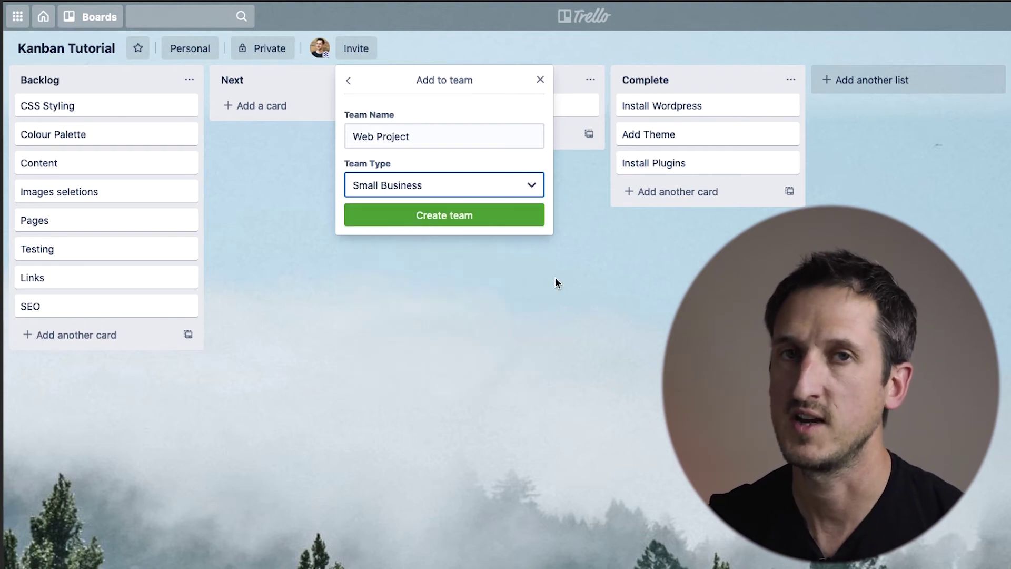
left_click(419, 222)
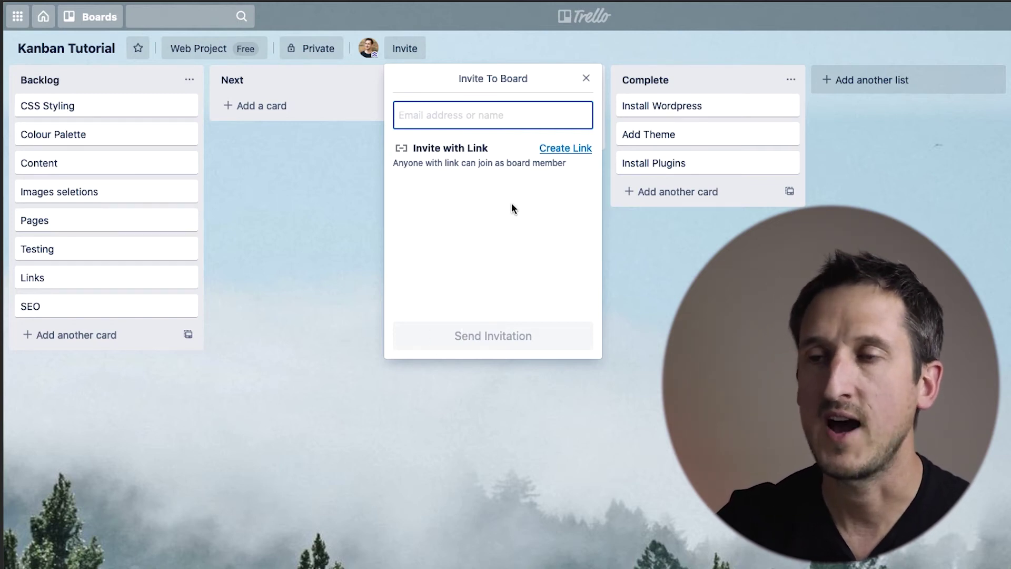
left_click(587, 78)
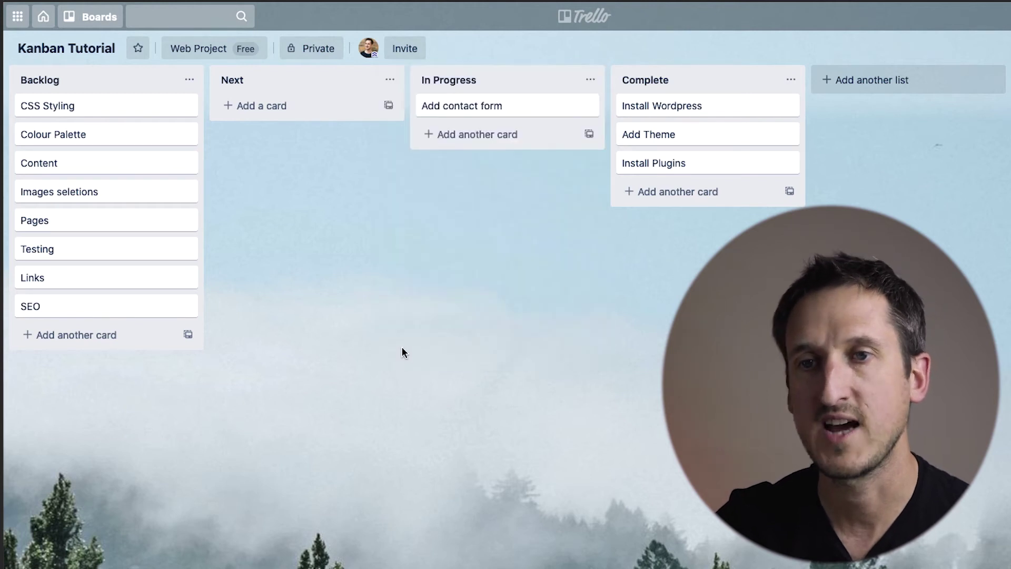
left_click(107, 170)
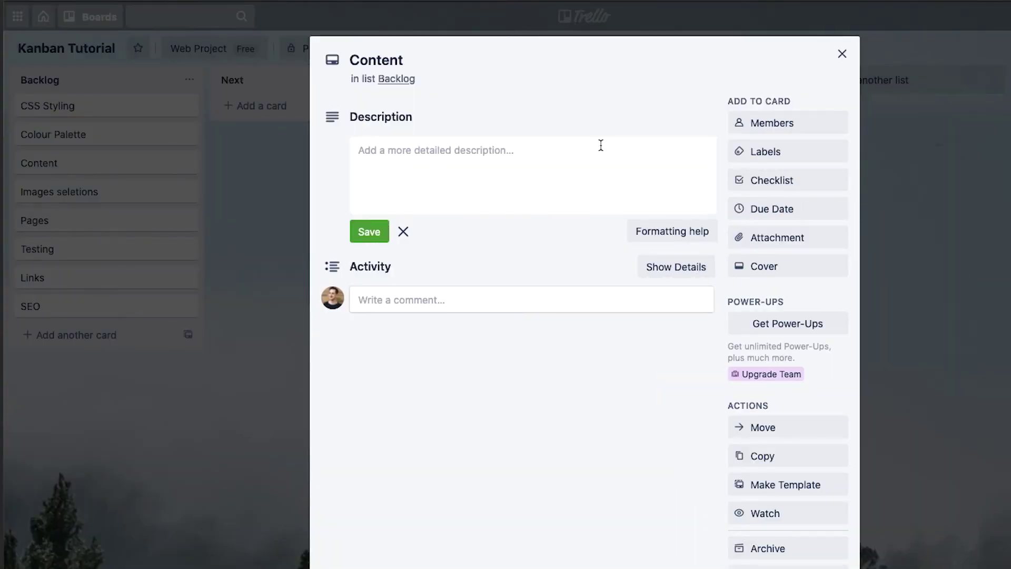
left_click(814, 128)
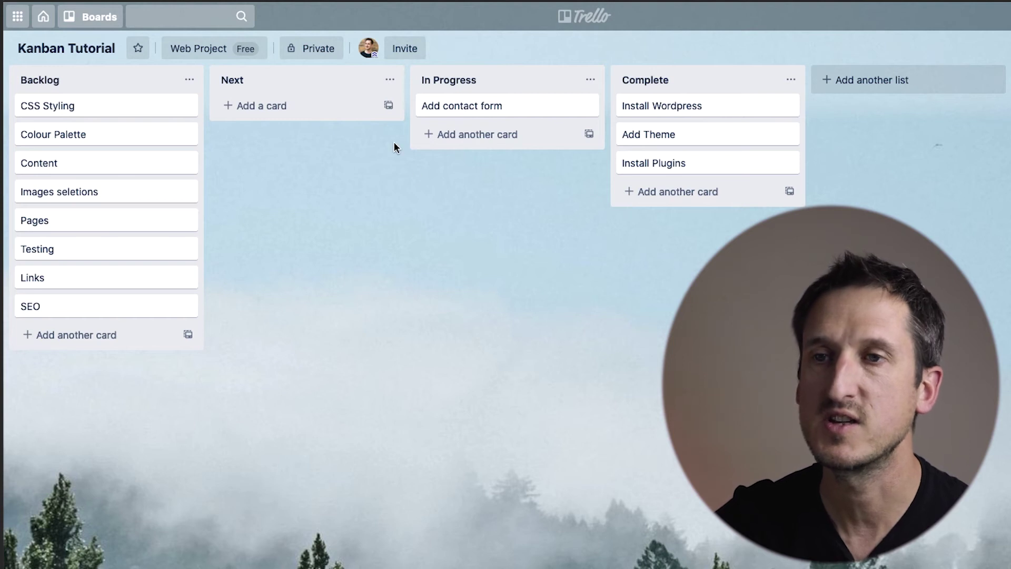
Move CSS Styling, Colour Palette, Content and Images seletions from Backlog into In Progress
left_click_drag(75, 106, 508, 135)
left_click_drag(51, 117, 451, 167)
left_click_drag(116, 105, 510, 187)
left_click_drag(105, 114, 508, 246)
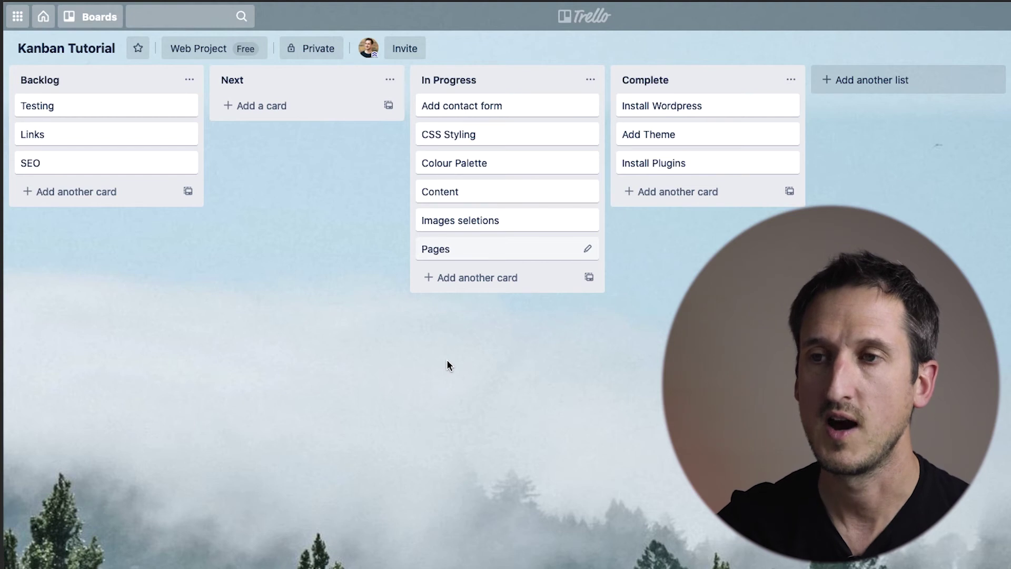
Return Pages, Images seletions, Content, Colour Palette and CSS Styling to the Backlog list
left_click_drag(485, 248, 81, 191)
left_click_drag(522, 230, 106, 217)
left_click_drag(508, 194, 106, 240)
left_click_drag(474, 162, 97, 220)
left_click_drag(78, 162, 71, 158)
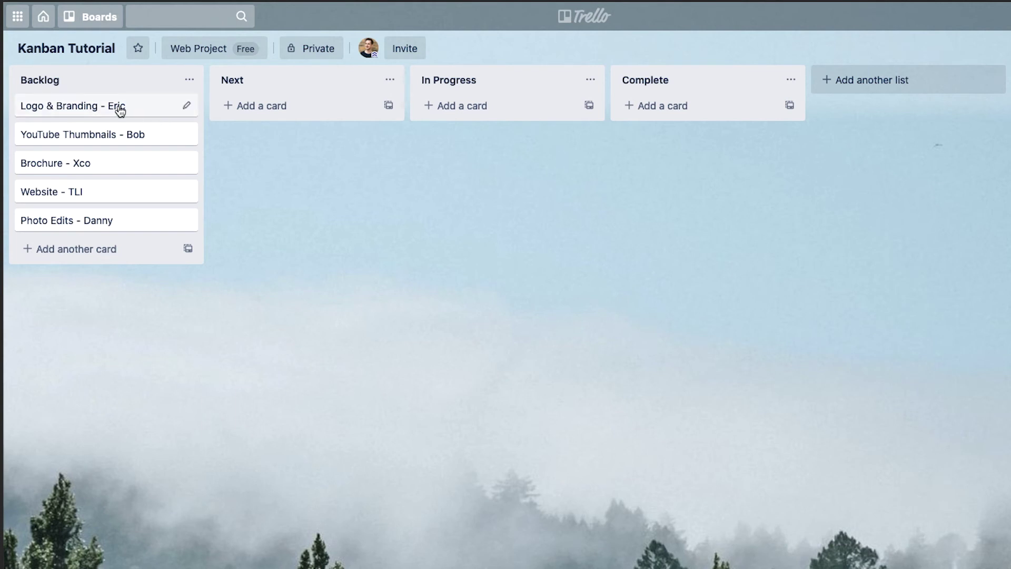
Move Logo & Branding to In Progress and Photo Edits to Next, then add a 'Logo Design - PPO' Backlog card
left_click_drag(84, 109, 474, 111)
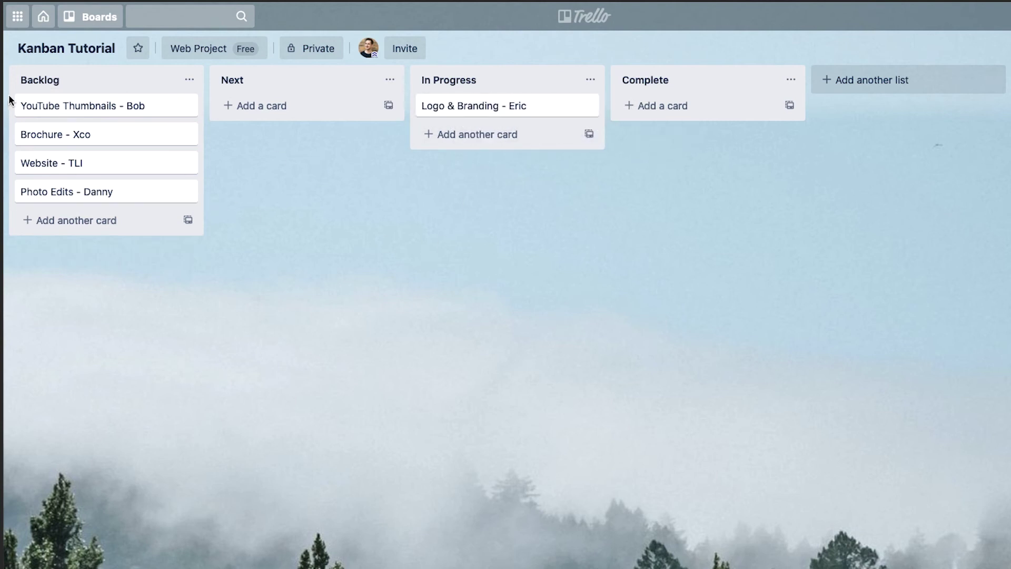
left_click_drag(140, 190, 258, 108)
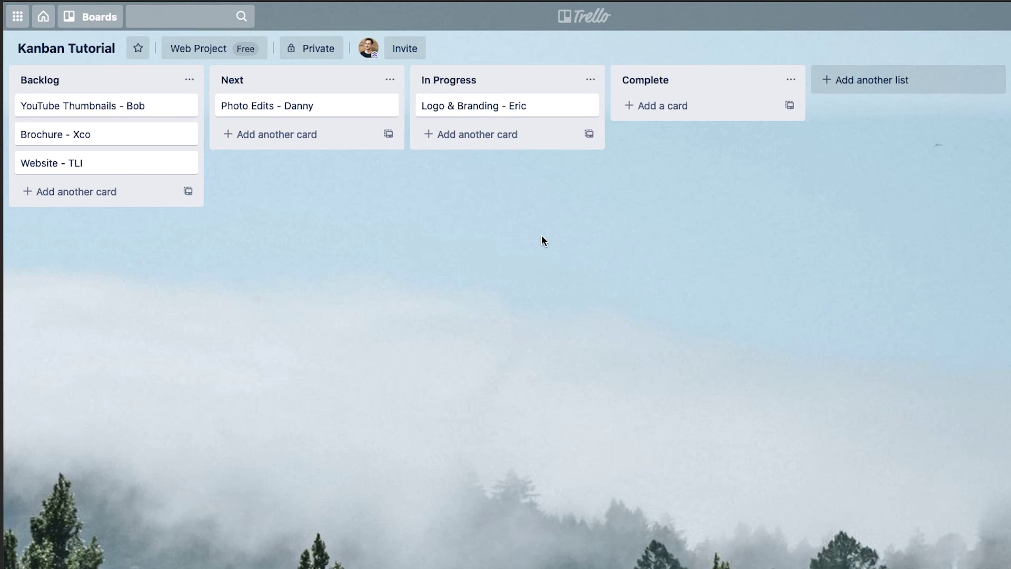
left_click(90, 191)
left_click(83, 206)
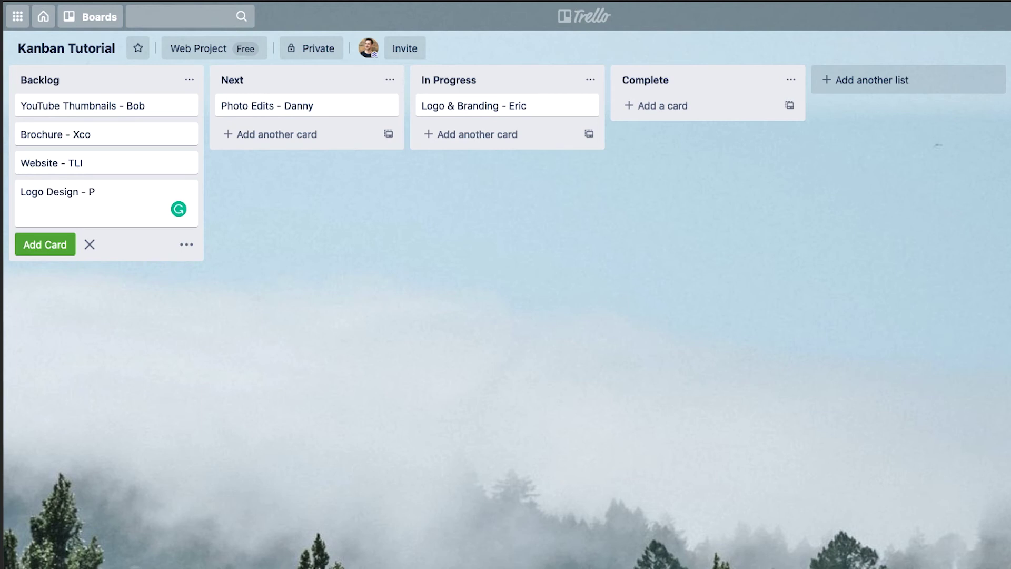
left_click(47, 245)
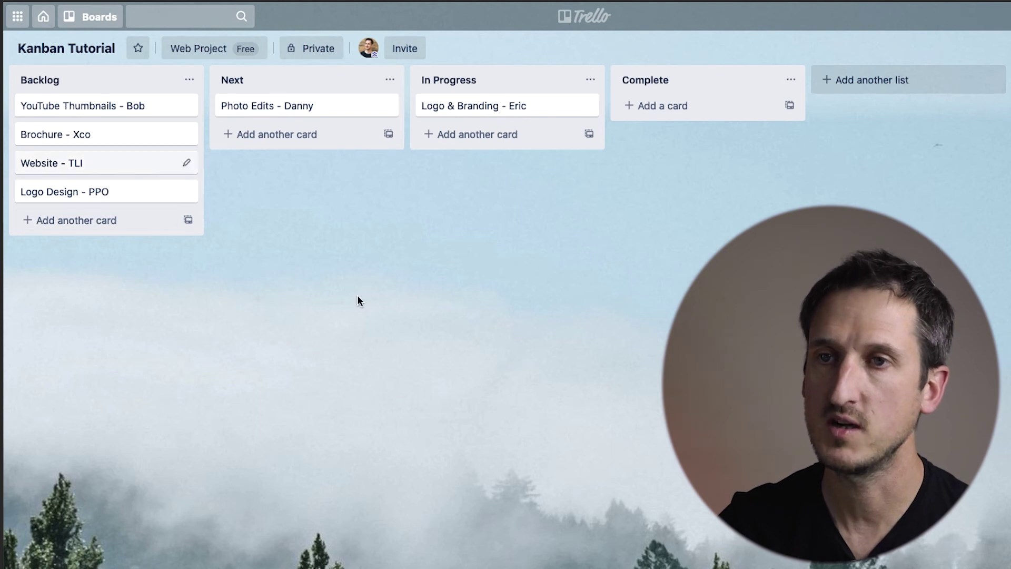
Move Logo & Branding to Complete, Photo Edits to In Progress and Website - TLI to Next
left_click_drag(496, 106, 680, 105)
left_click_drag(270, 102, 474, 105)
left_click_drag(51, 168, 500, 137)
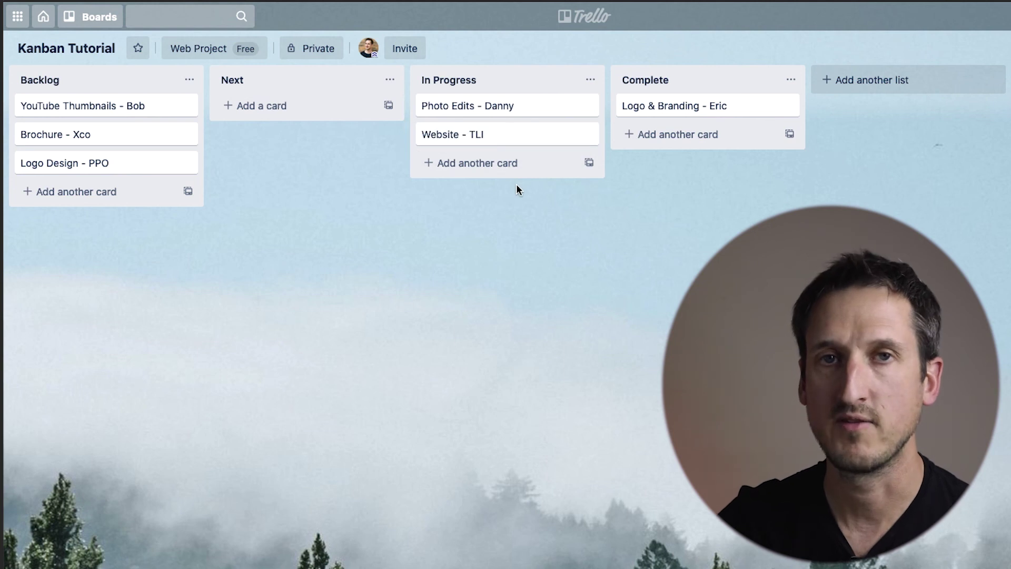